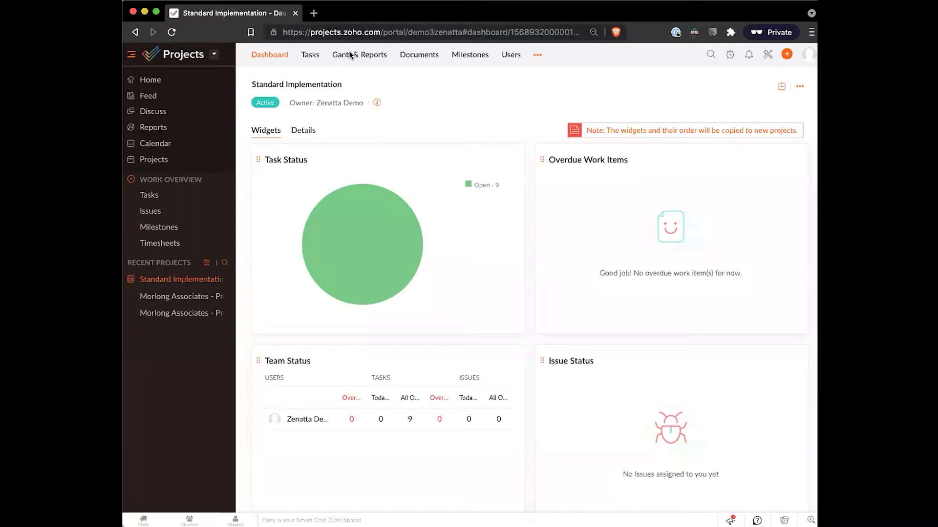
- Open the task list and review the Start After and Duration values of the nine Standard Implementation tasks
click(310, 56)
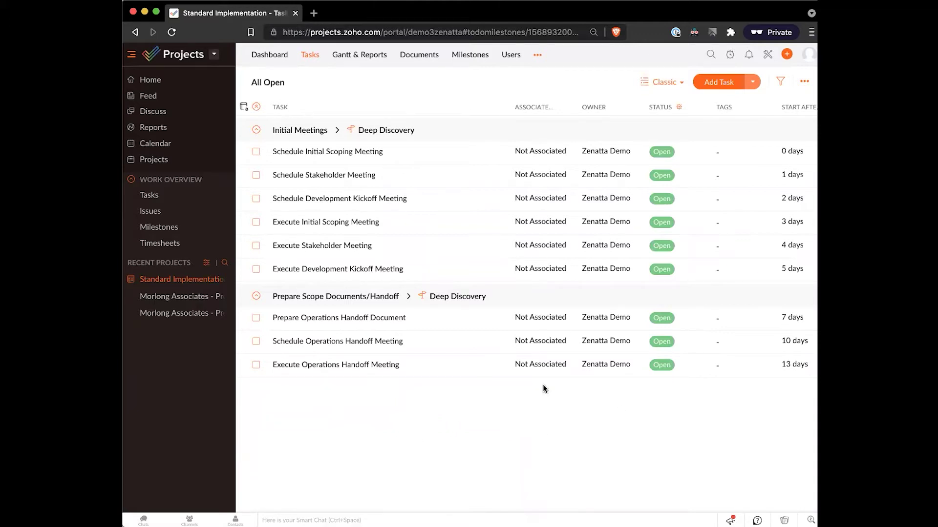
scroll(491, 365, right, 5)
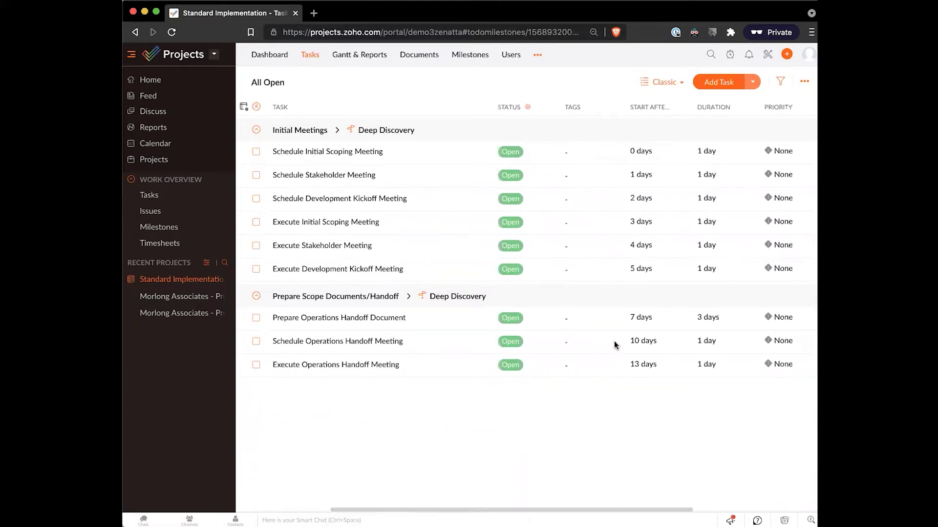
scroll(614, 343, left, 5)
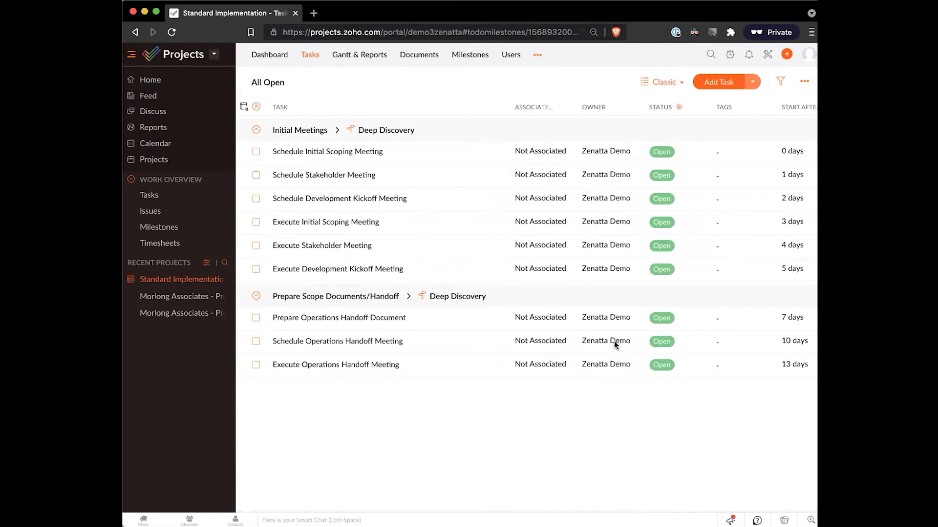
scroll(591, 205, right, 1)
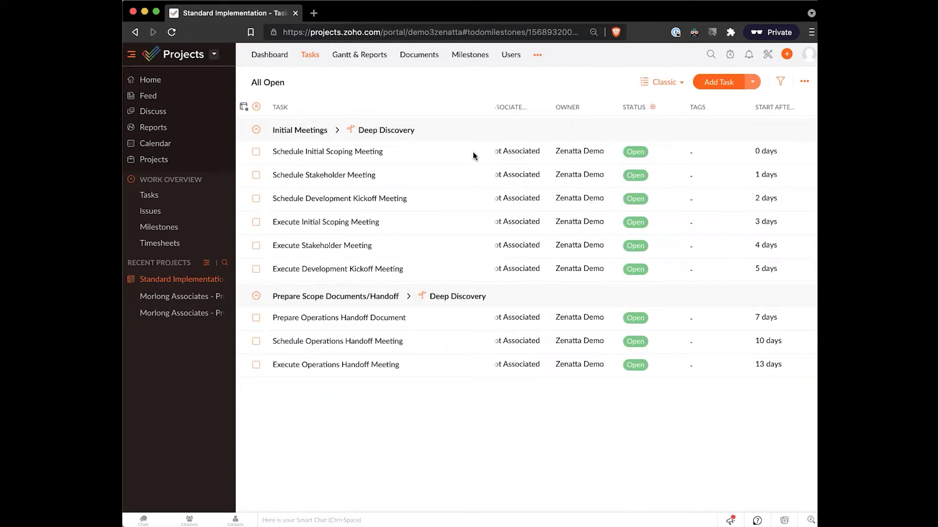
scroll(472, 151, left, 1)
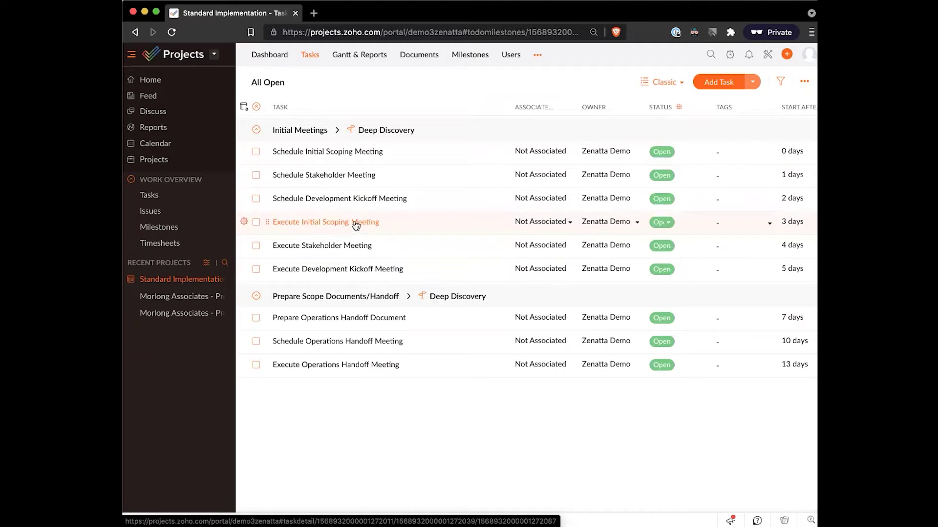
click(354, 153)
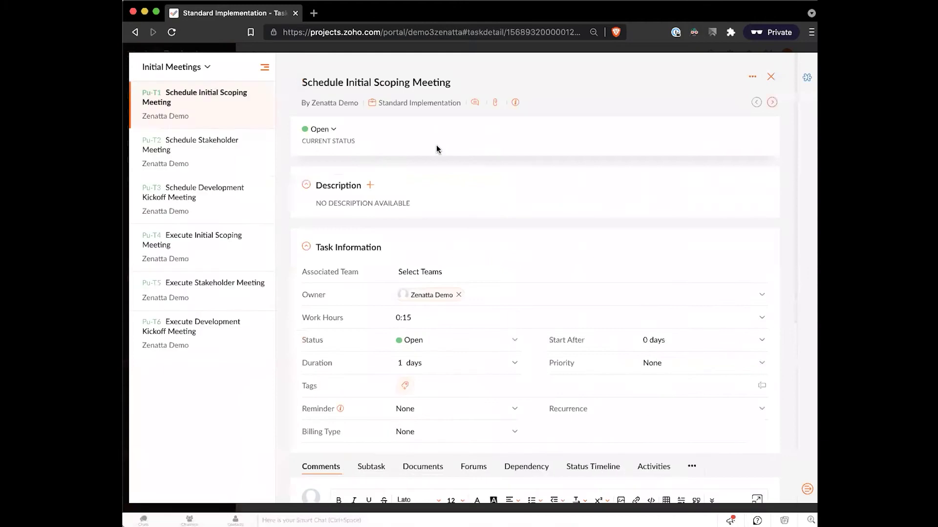
scroll(436, 145, down, 3)
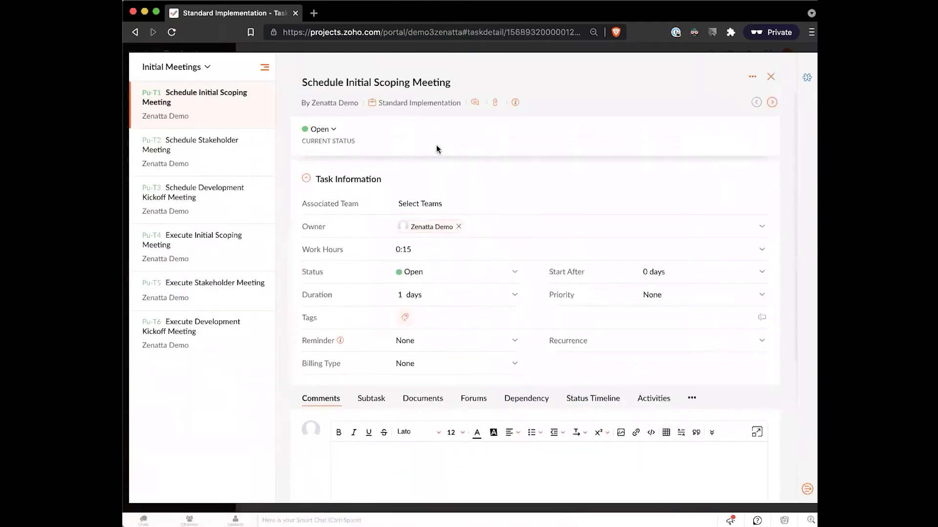
scroll(527, 368, down, 1)
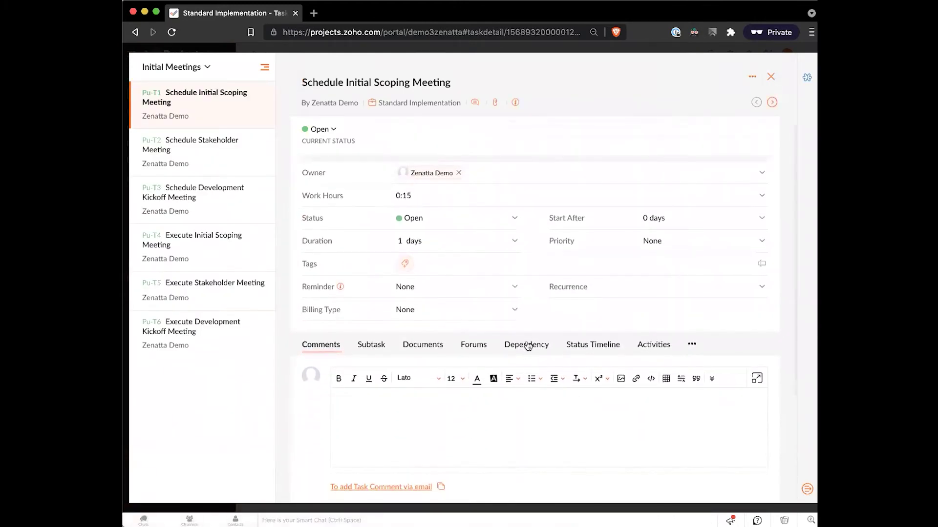
click(528, 346)
scroll(528, 345, down, 2)
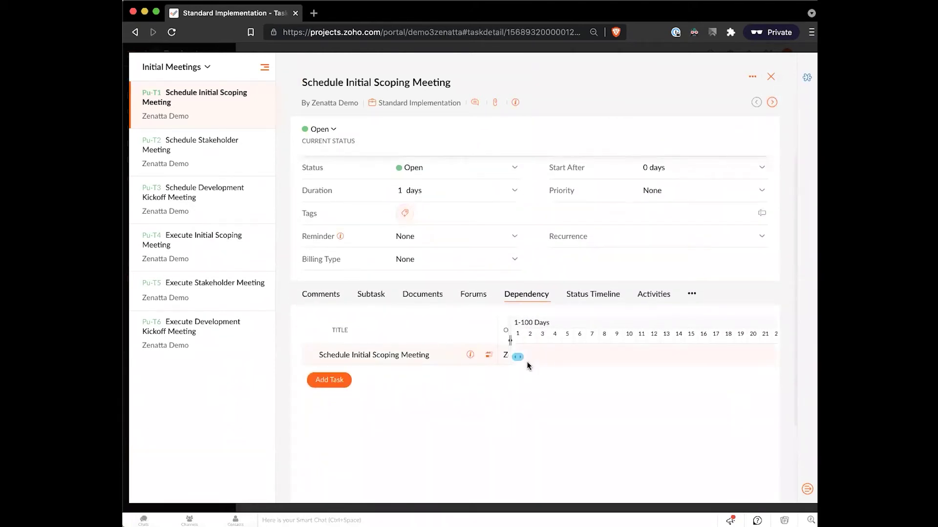
click(385, 360)
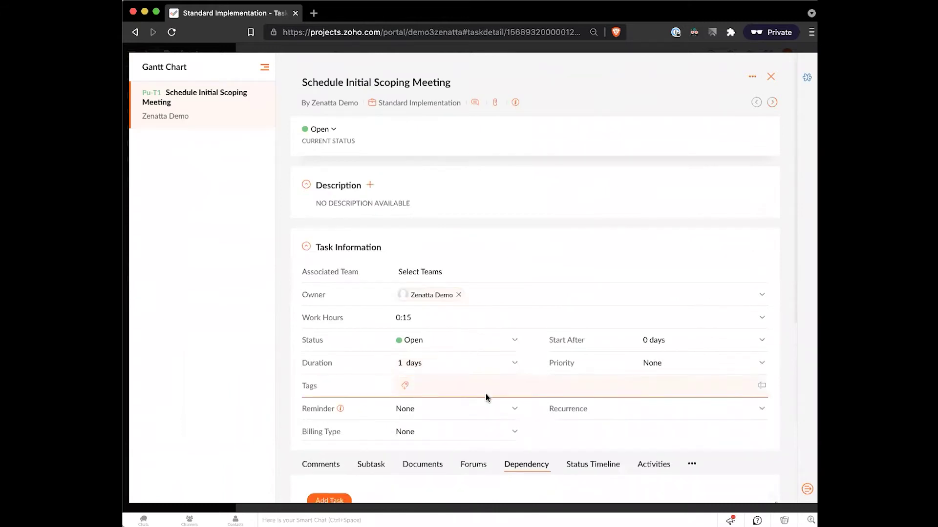
scroll(486, 394, down, 6)
click(517, 382)
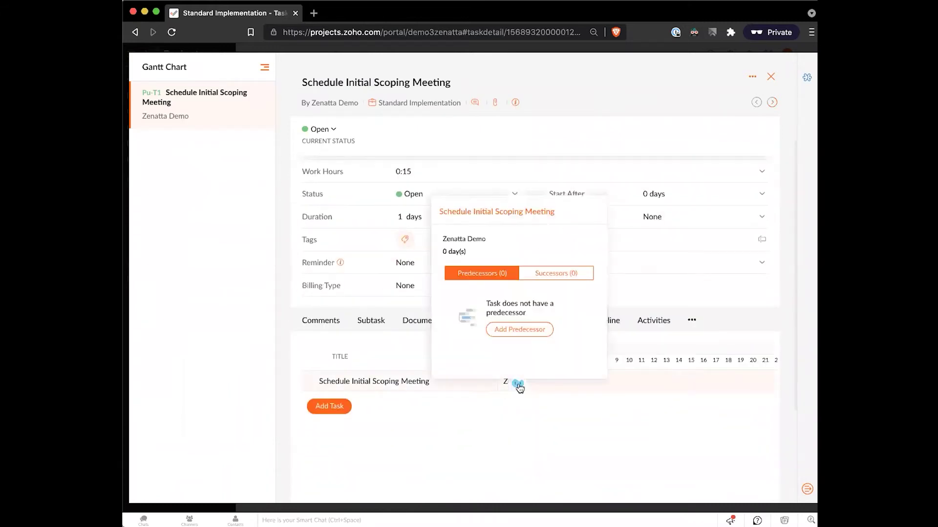
click(543, 276)
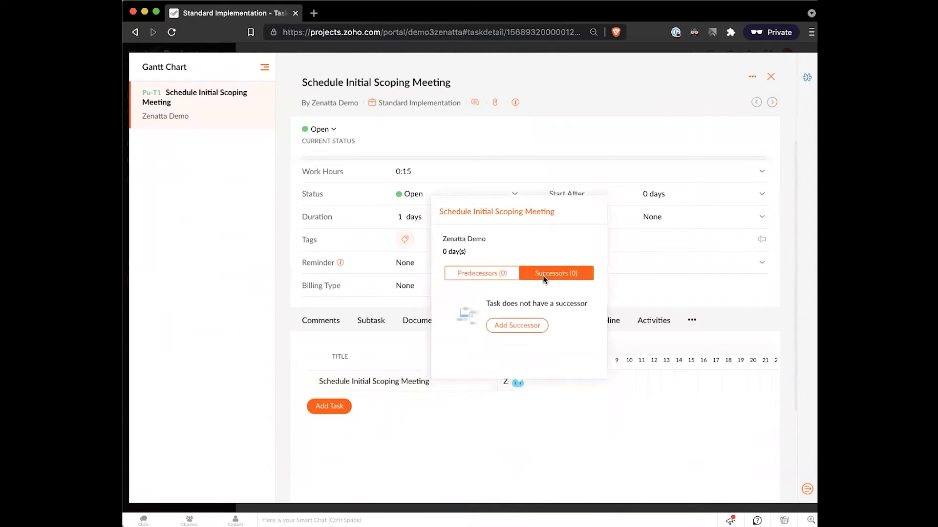
click(515, 325)
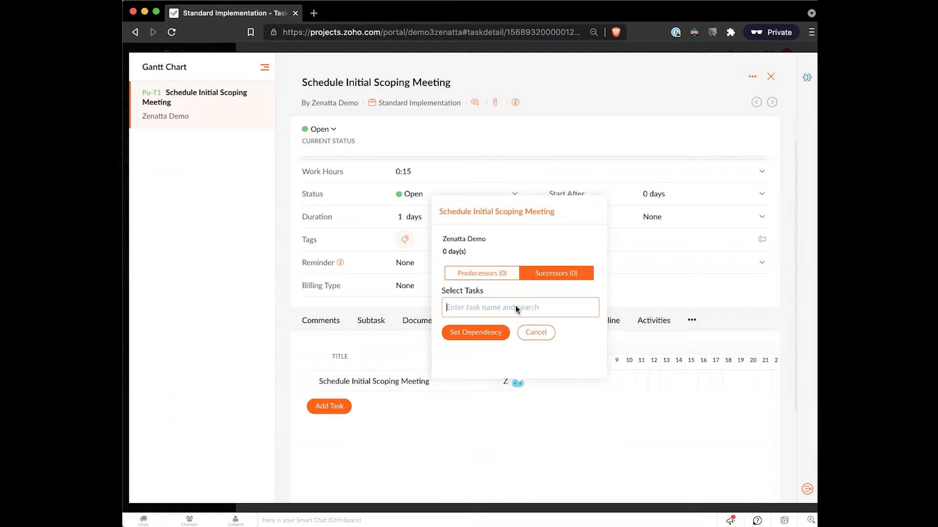
text(execute)
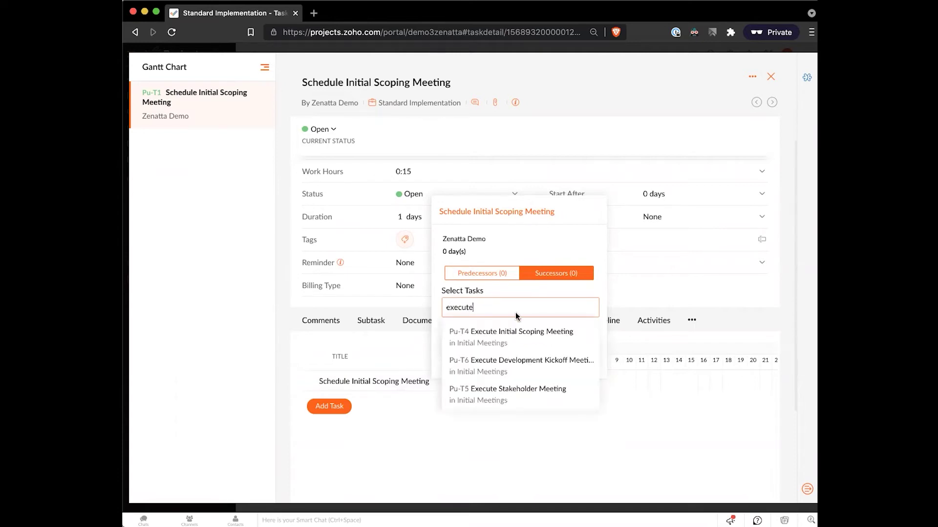
click(515, 332)
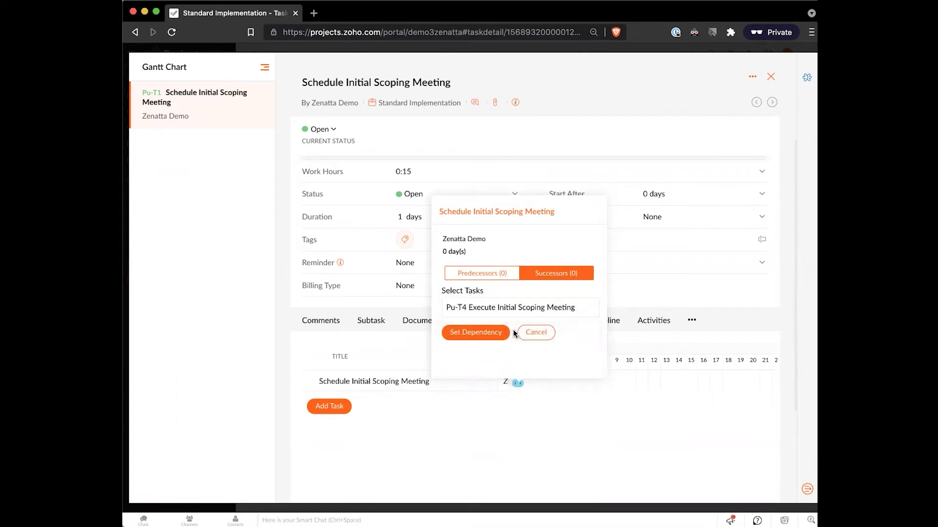
click(477, 334)
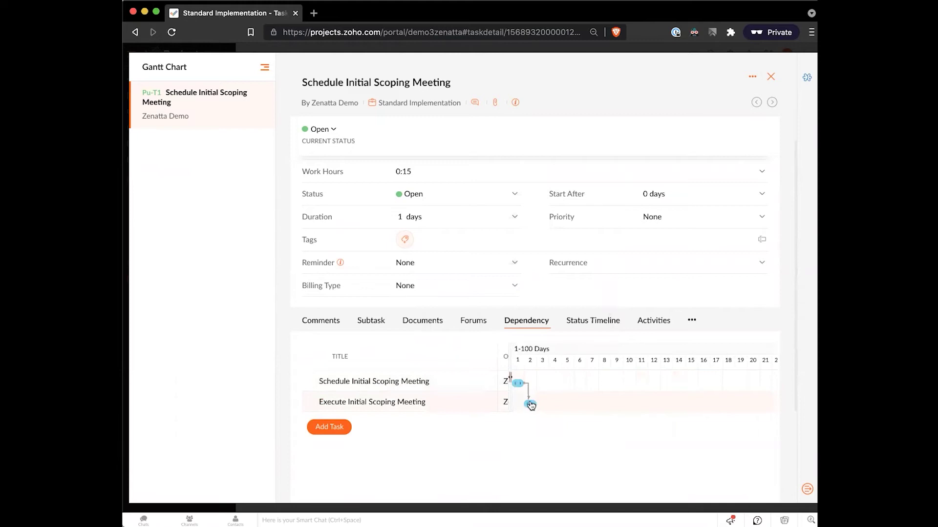
click(519, 388)
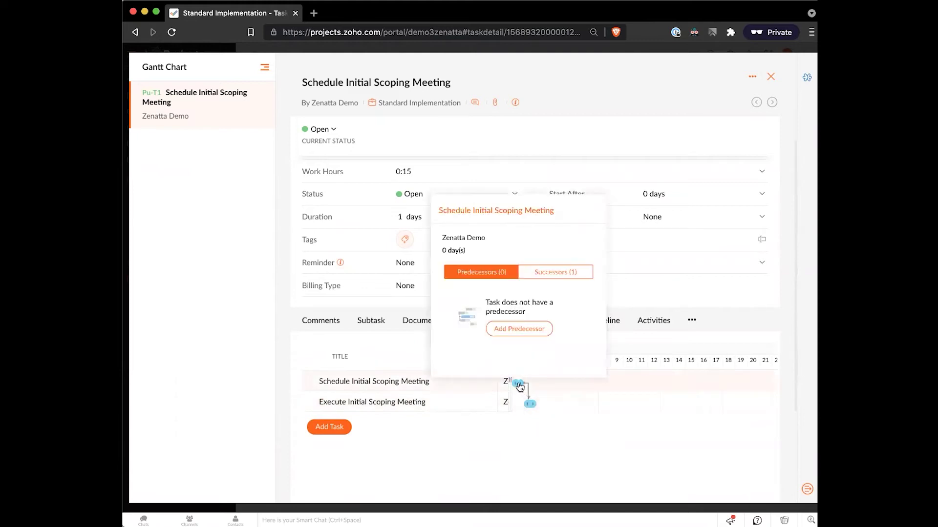
click(554, 275)
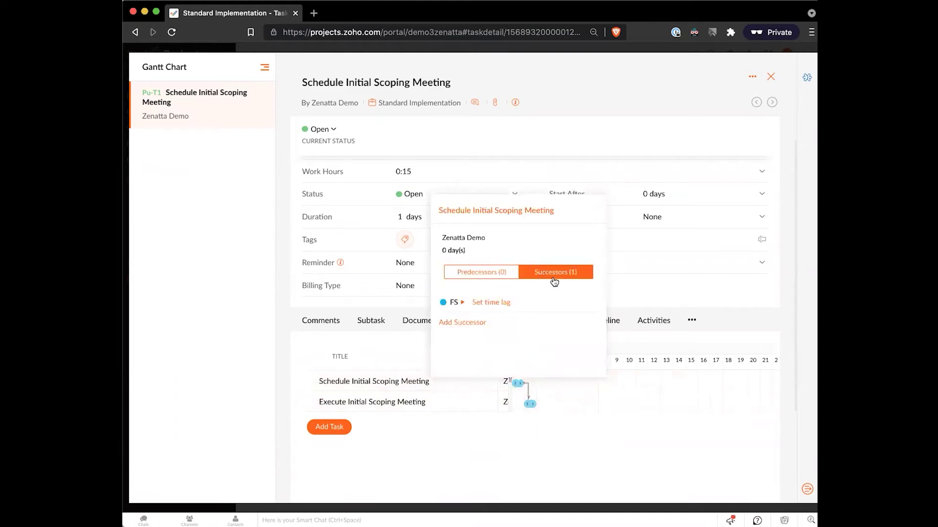
click(583, 303)
click(394, 304)
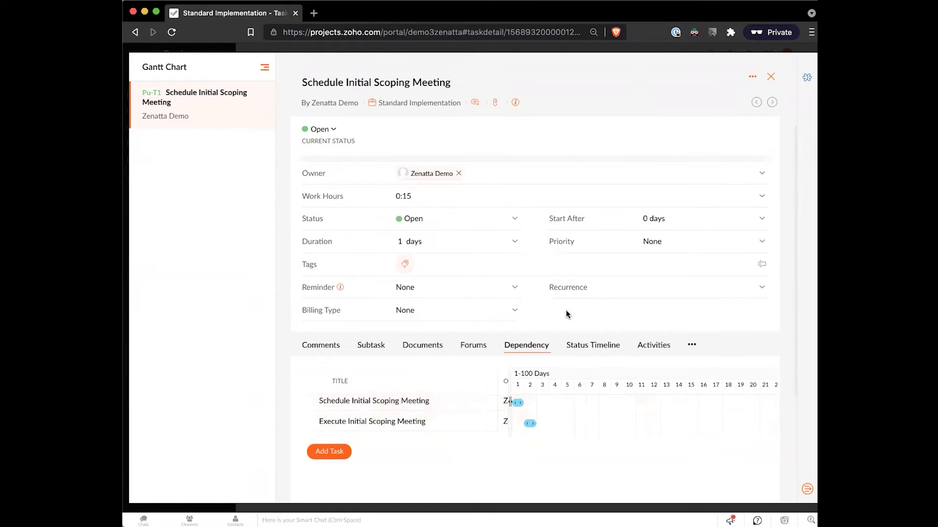
click(772, 77)
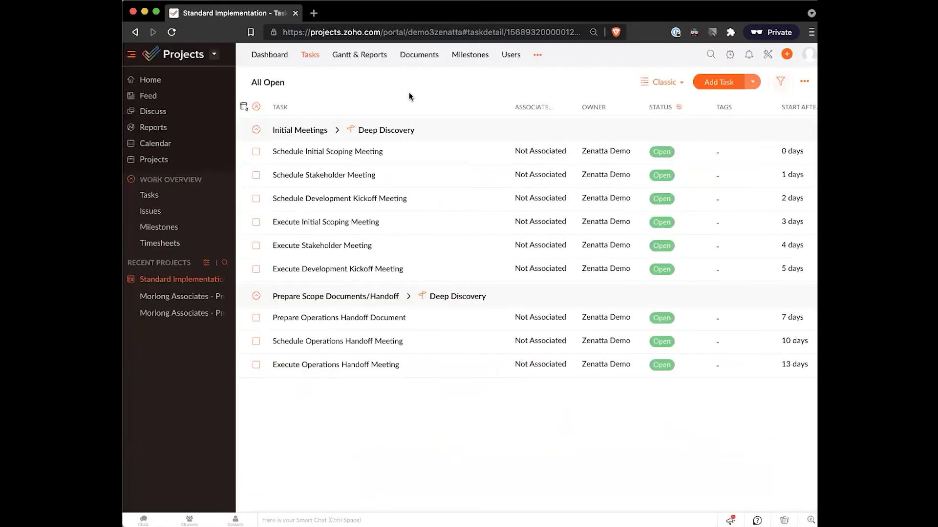
- In the Gantt chart, link Schedule Initial Scoping Meeting finish-to-start to Execute Initial Scoping Meeting
click(364, 61)
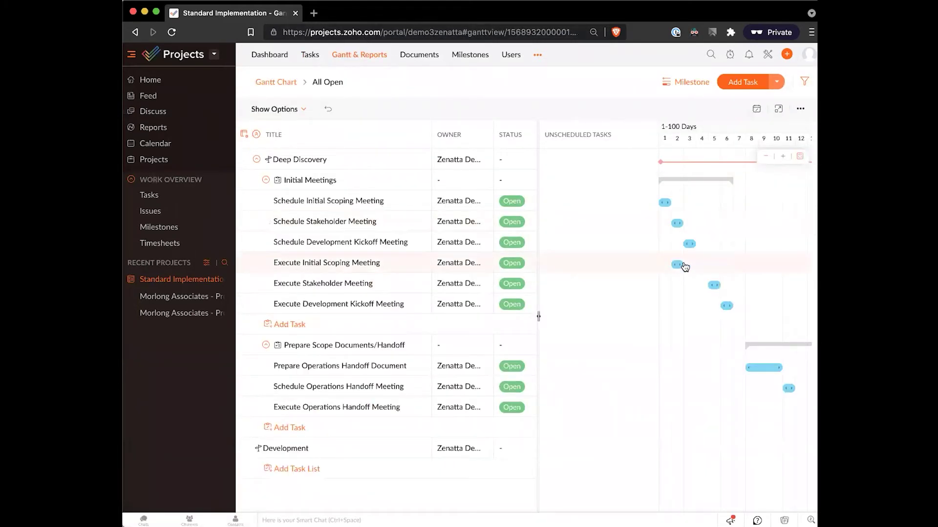
drag(685, 266, 709, 267)
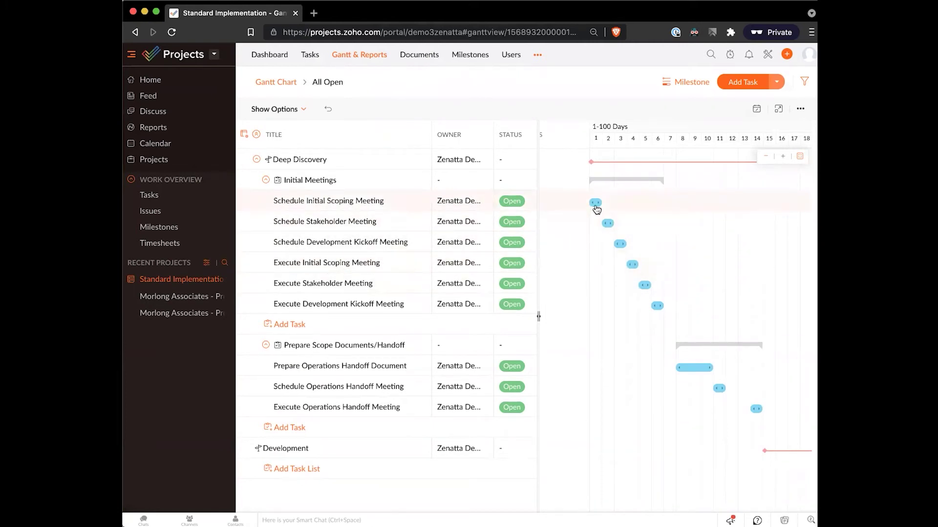
drag(595, 205, 631, 266)
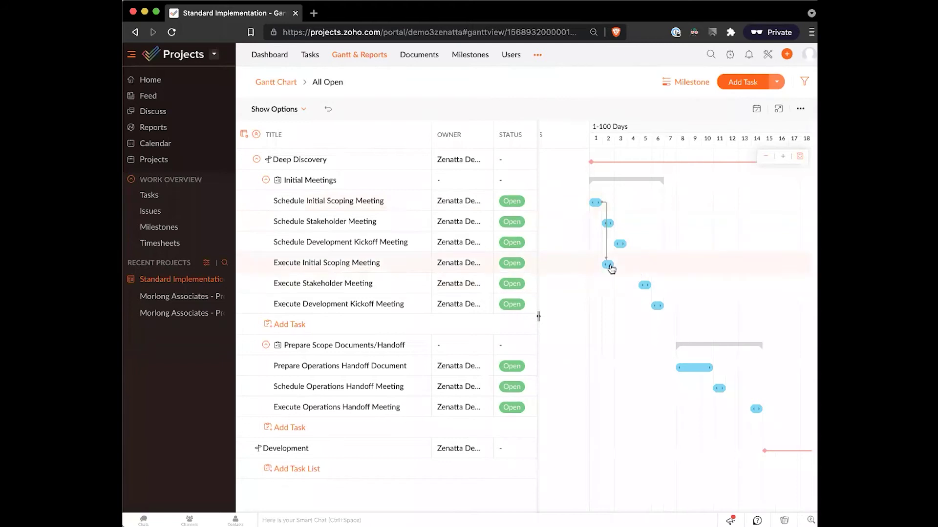
- Reschedule Execute Initial Scoping Meeting to start around day 5
scroll(455, 279, right, 3)
scroll(454, 278, right, 2)
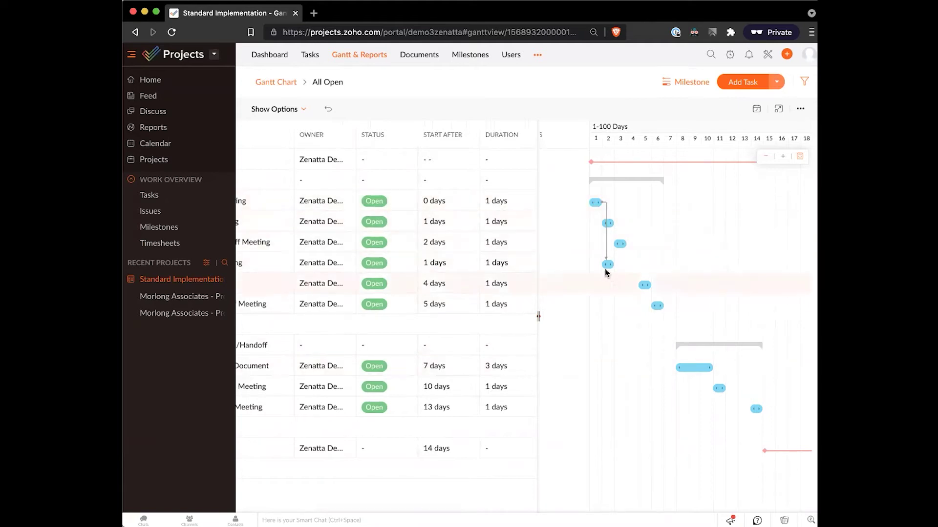
mouse_move(607, 266)
mouse_down()
mouse_move(634, 269)
mouse_move(608, 266)
mouse_up()
scroll(388, 262, left, 5)
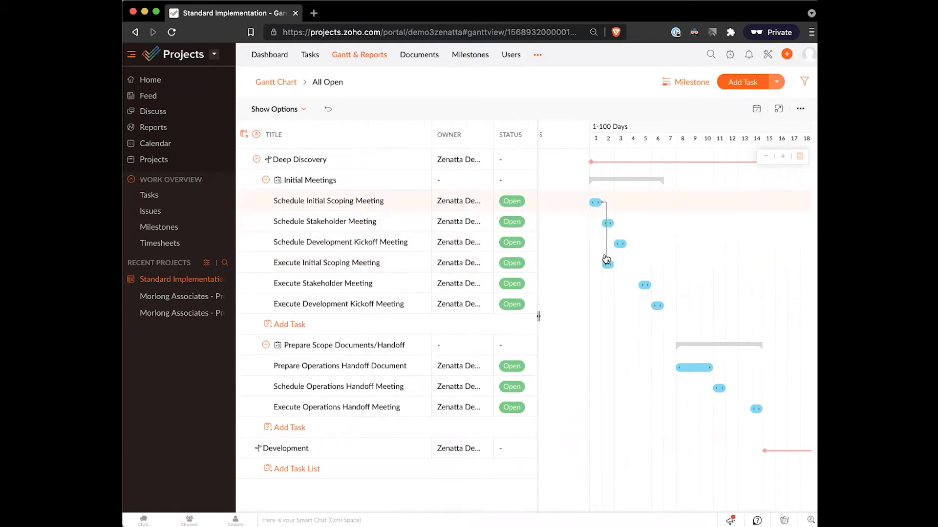
drag(607, 268, 648, 267)
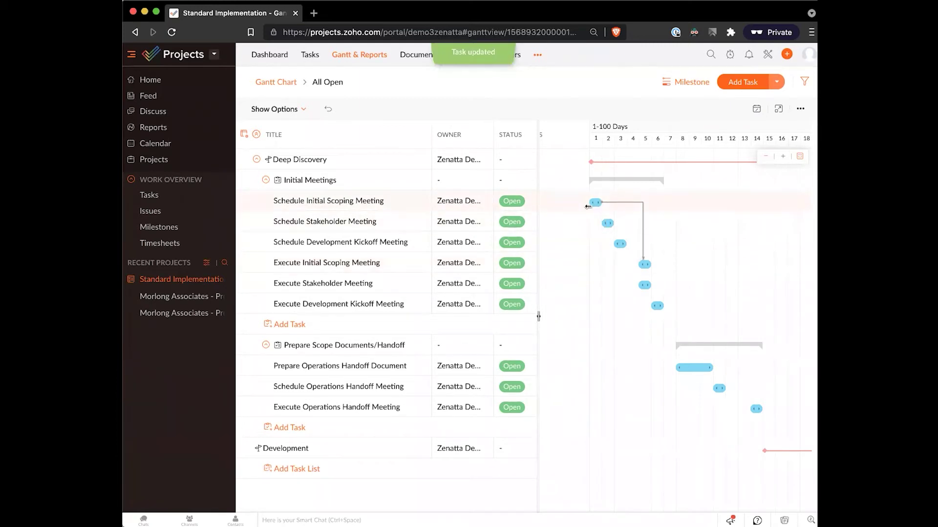
- Link the Stakeholder and Development Kickoff Schedule meetings to their Execute meetings, moving Execute Stakeholder to day 5
drag(645, 269, 635, 271)
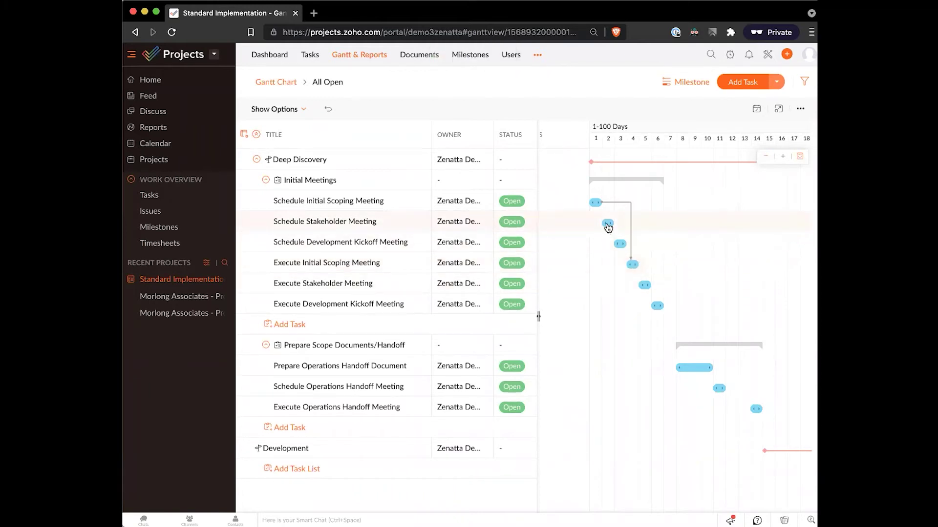
drag(607, 224, 645, 284)
drag(620, 244, 655, 309)
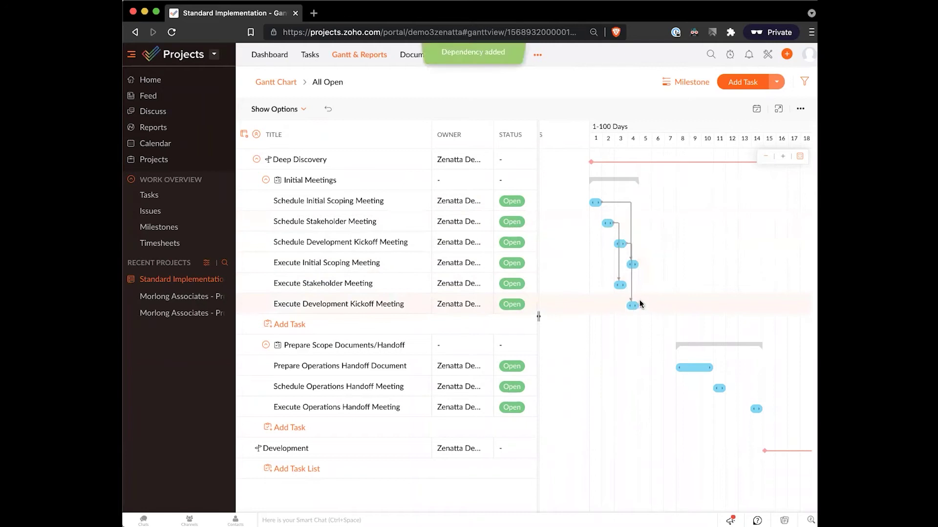
drag(620, 285, 657, 307)
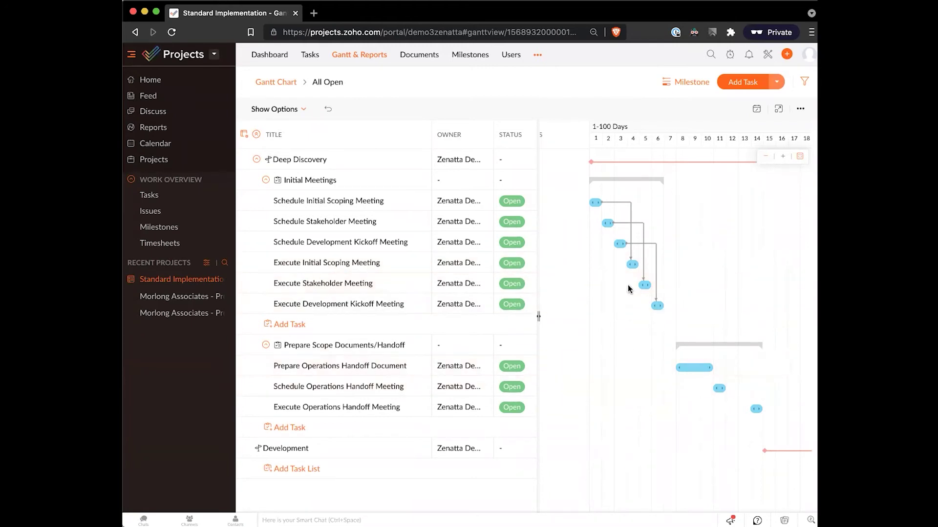
- Make Prepare Operations Handoff Document follow all three Execute meetings
drag(632, 267, 690, 369)
drag(645, 286, 655, 367)
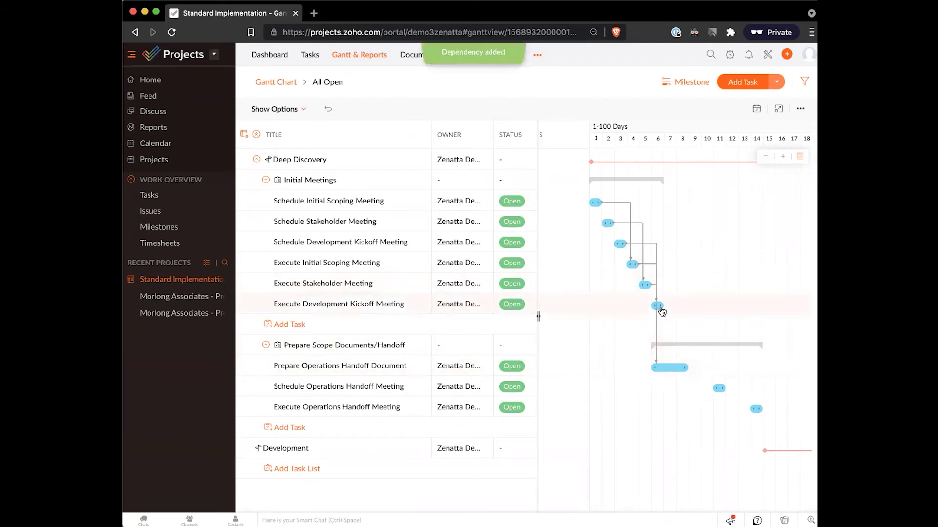
drag(658, 307, 659, 367)
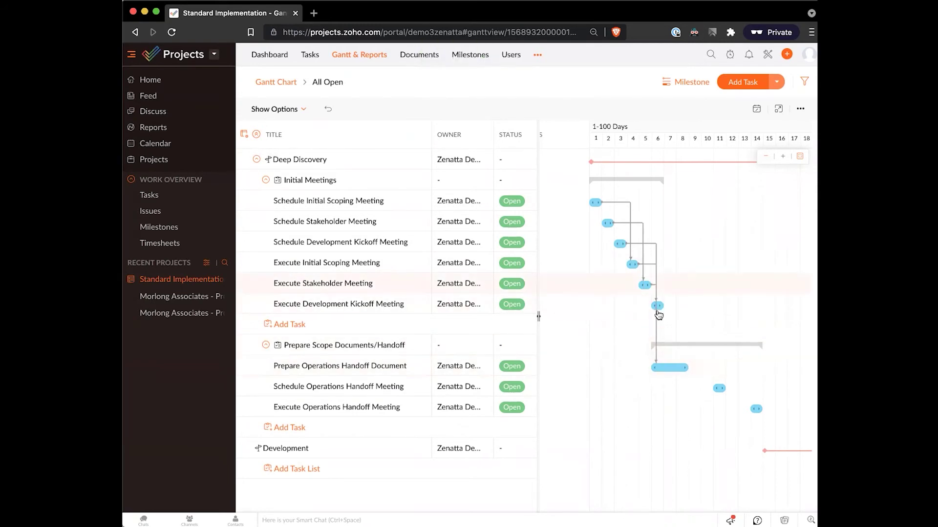
drag(657, 308, 665, 370)
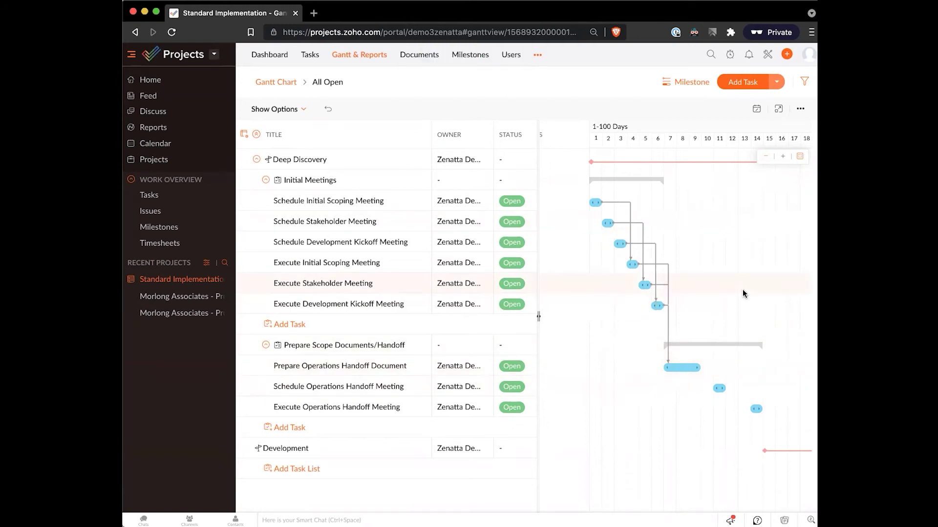
scroll(419, 298, right, 3)
scroll(450, 294, left, 3)
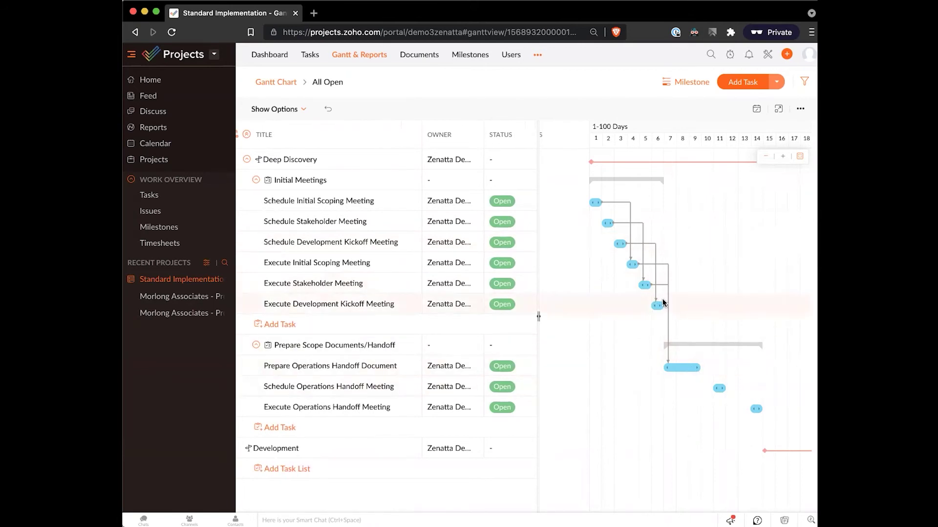
scroll(530, 283, right, 3)
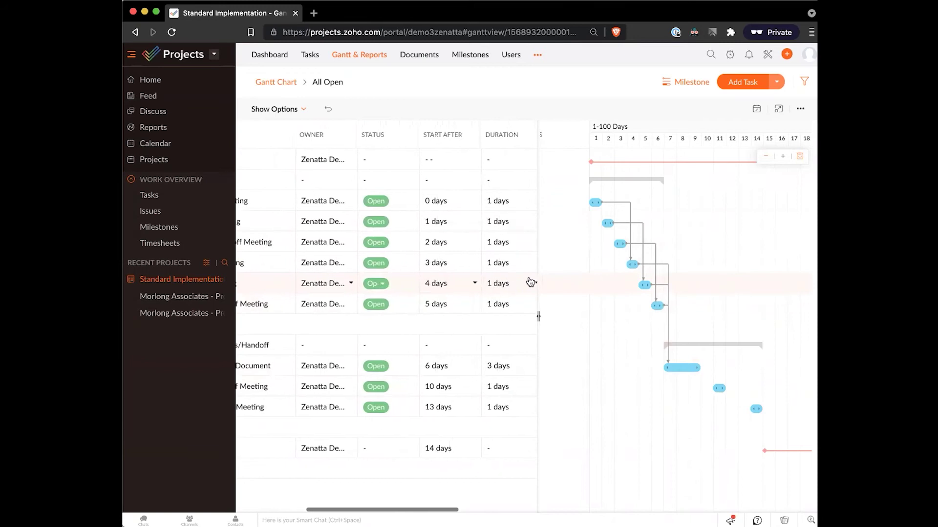
scroll(488, 282, left, 3)
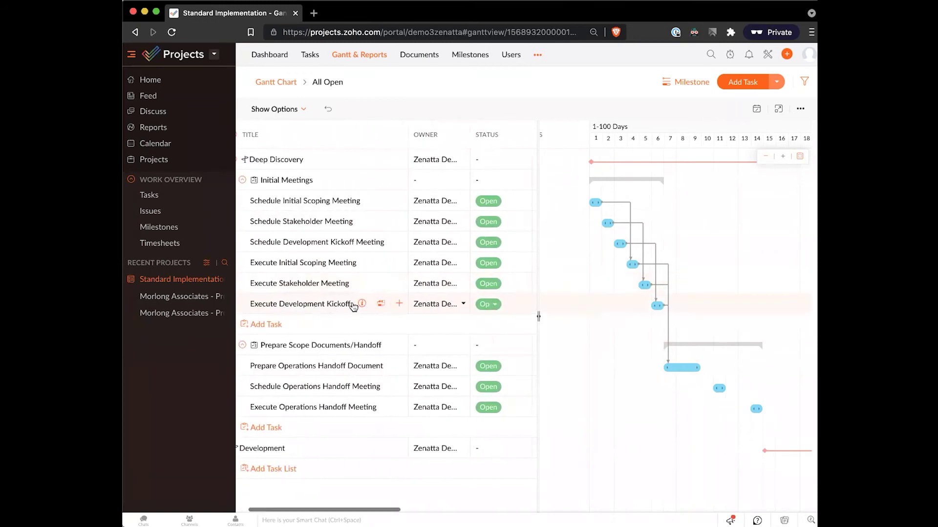
scroll(405, 306, right, 3)
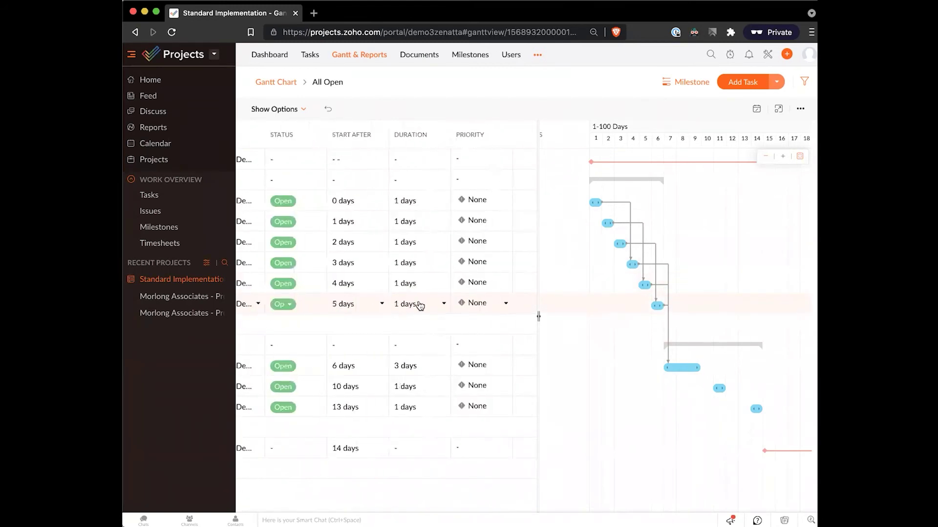
scroll(413, 307, left, 3)
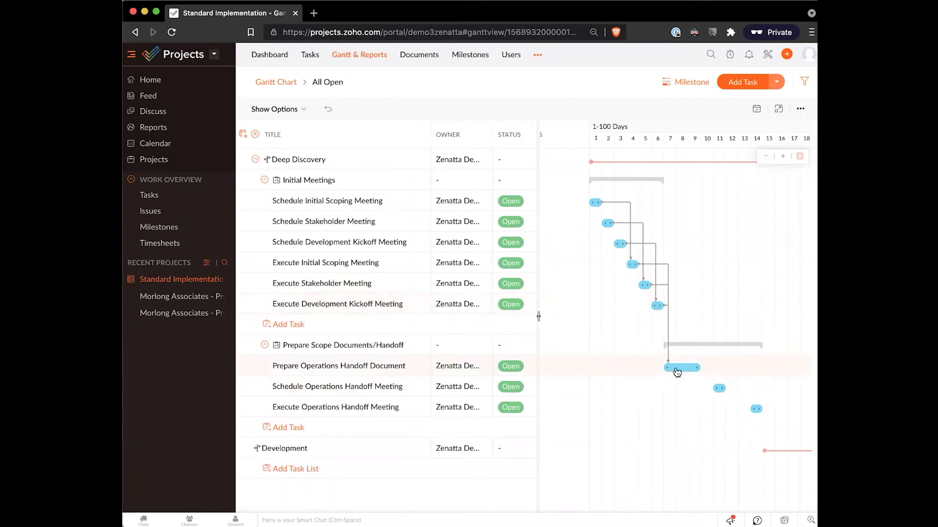
scroll(677, 373, right, 2)
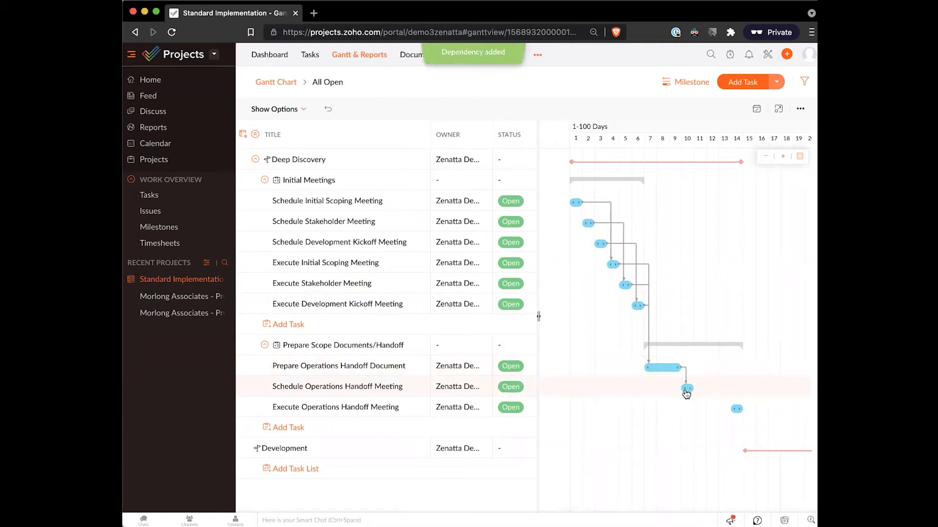
- Chain both handoff meetings after Prepare Operations Handoff Document and stretch that task to about day 11
drag(686, 389, 736, 409)
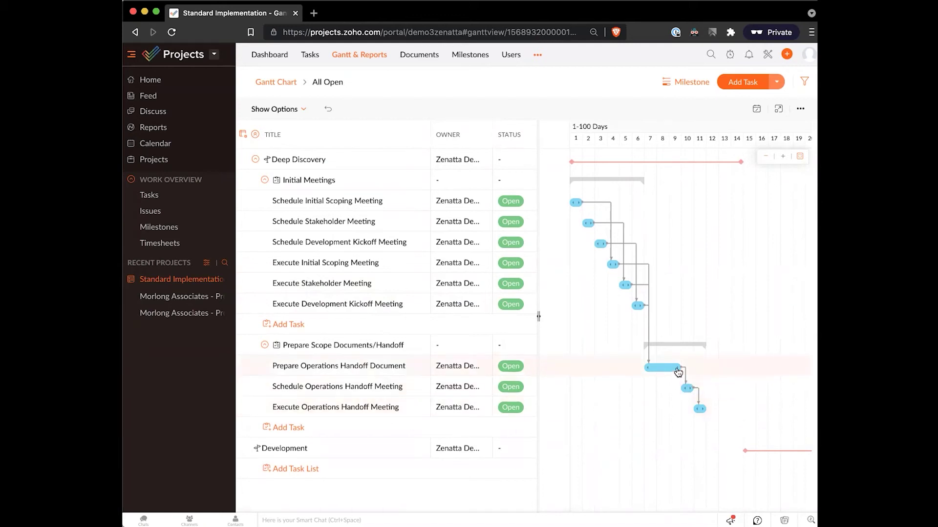
drag(689, 369, 693, 367)
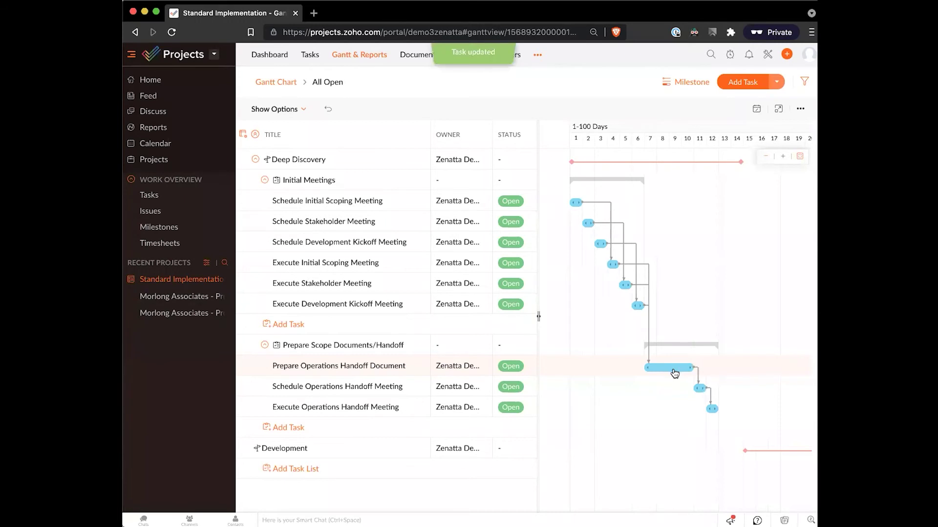
drag(673, 372, 623, 371)
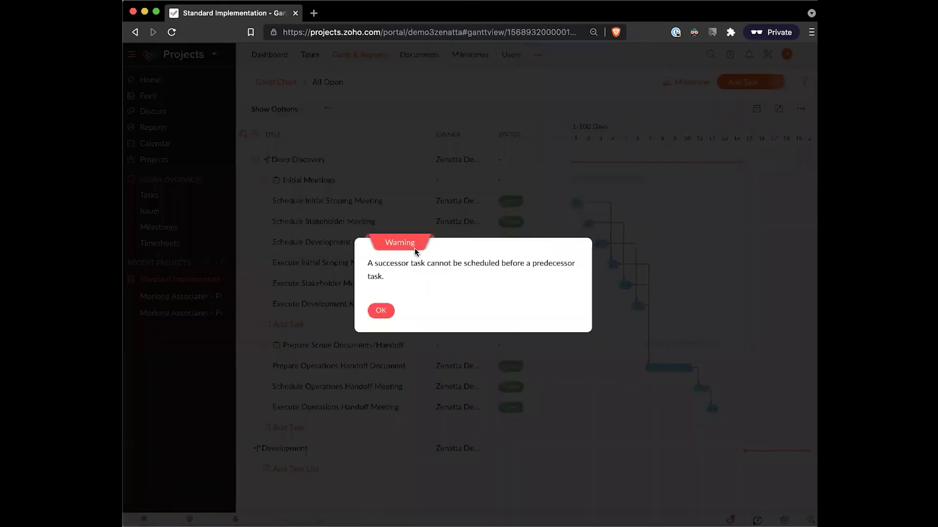
- Dismiss the predecessor scheduling warning and retry moving the handoff document task earlier
click(381, 312)
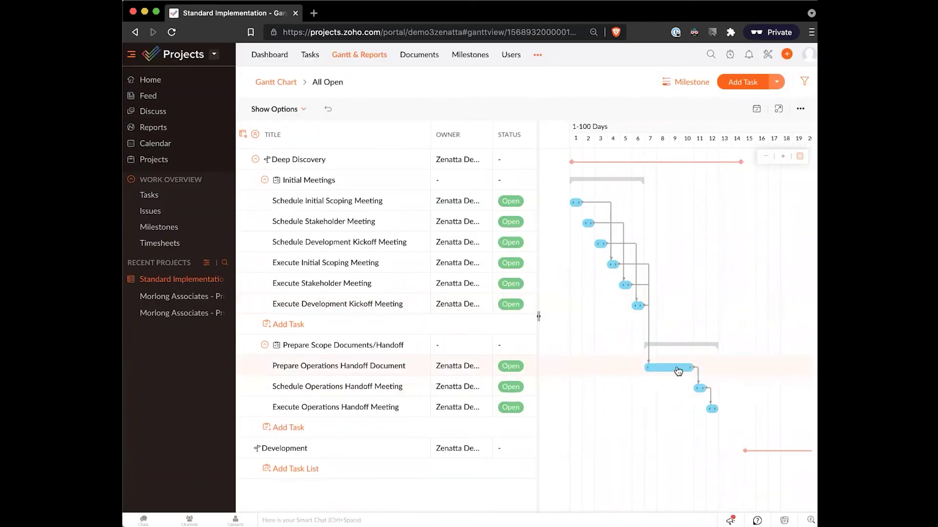
mouse_move(678, 372)
mouse_down()
mouse_move(639, 371)
mouse_move(676, 370)
mouse_up()
- Show Prepare Operations Handoff Document's dependencies and keep Execute Initial Scoping Meeting as finish-to-start
click(665, 373)
scroll(617, 288, down, 1)
scroll(617, 288, up, 1)
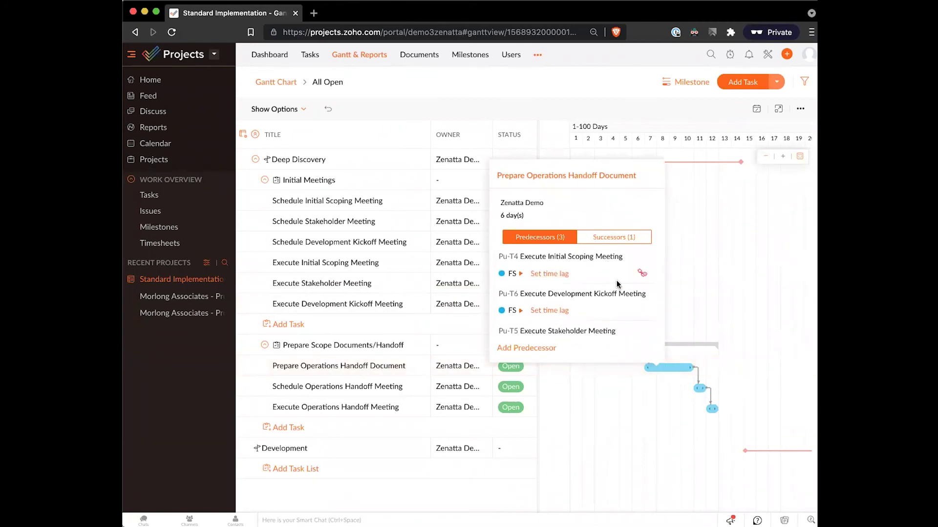
scroll(618, 286, up, 1)
click(516, 282)
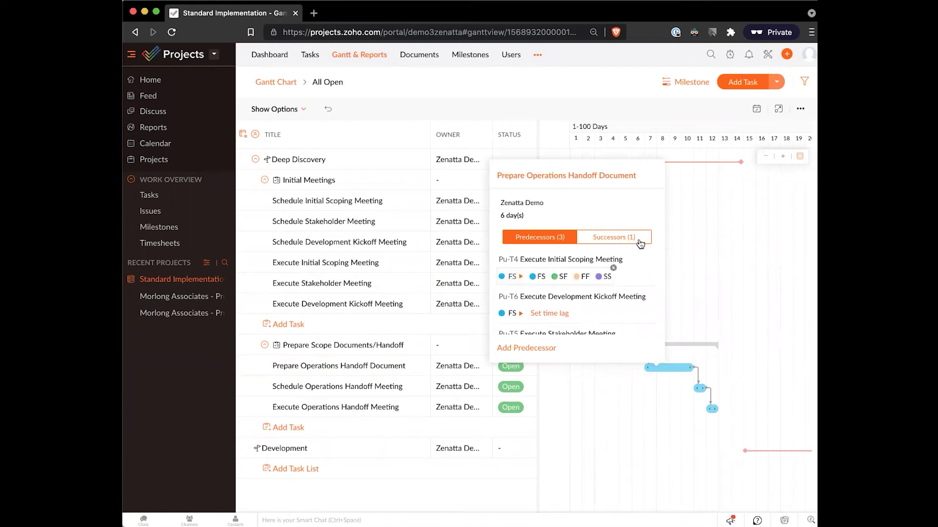
click(652, 117)
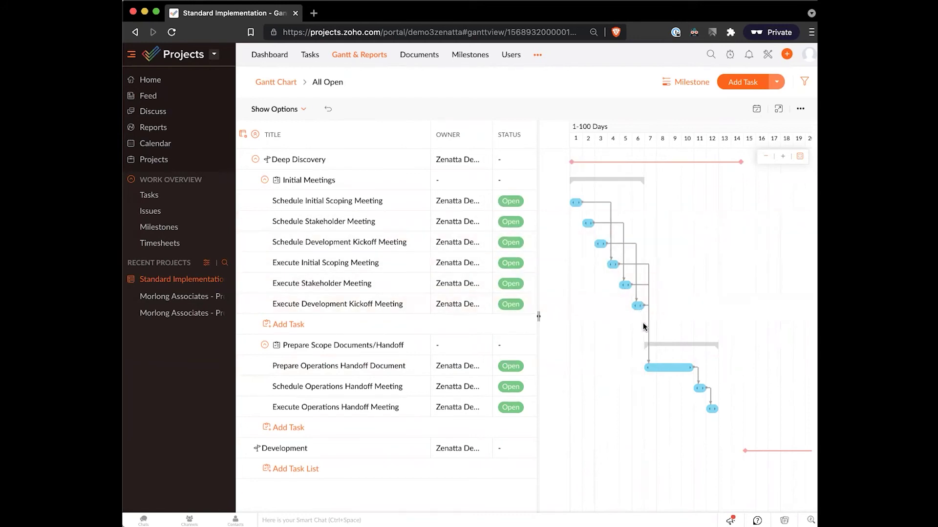
click(663, 369)
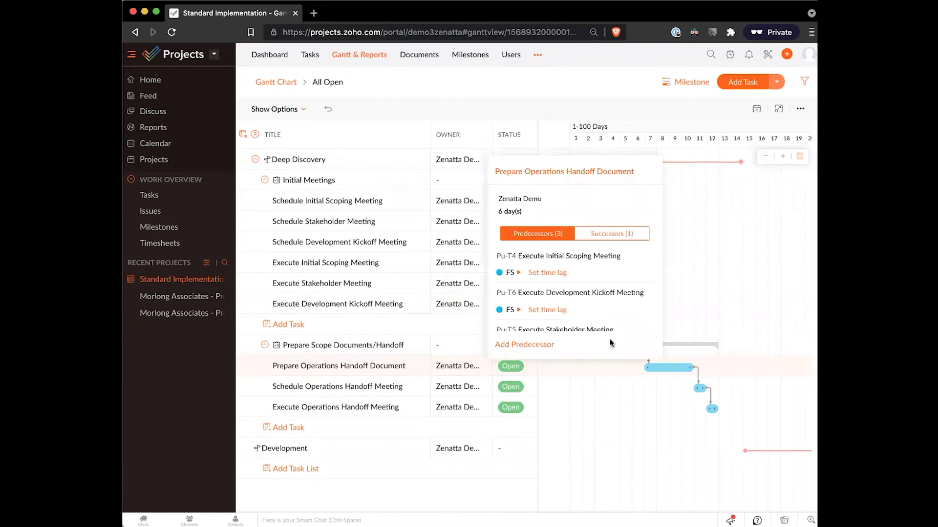
click(512, 274)
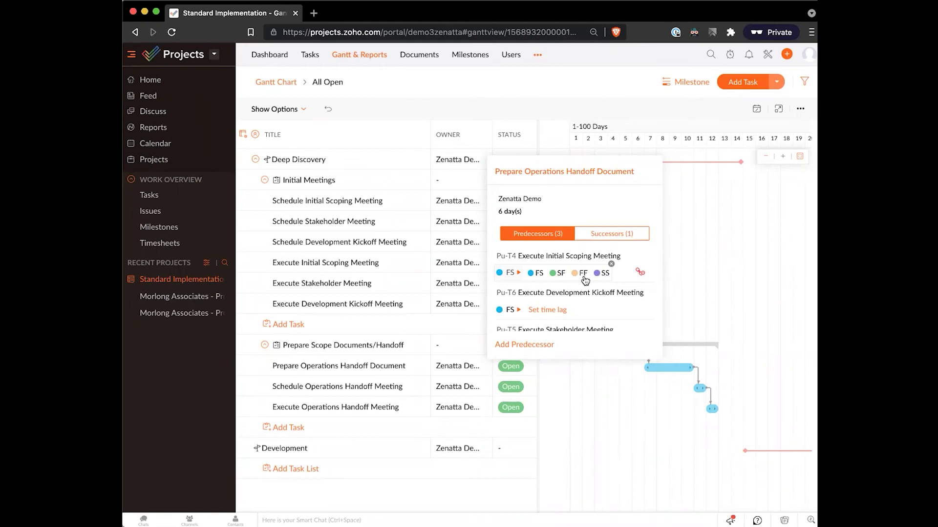
click(611, 264)
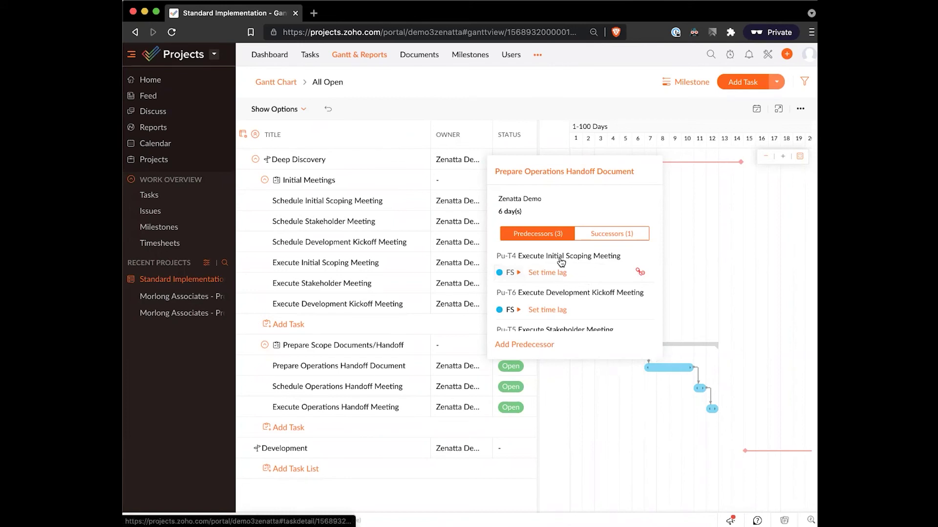
- Add a 3-day lag after Execute Initial Scoping Meeting
click(542, 270)
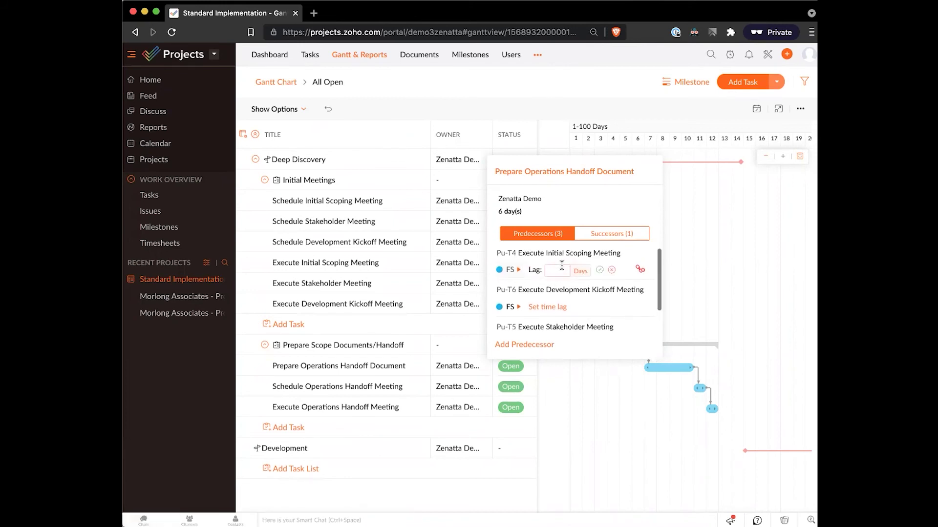
click(559, 273)
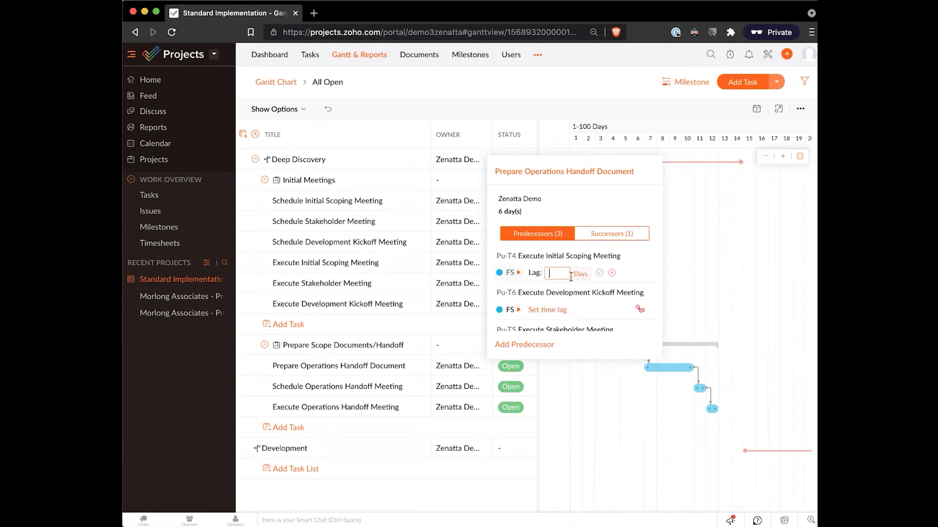
text(1)
text(3)
click(599, 273)
- Add a 2-day lag after Execute Stakeholder Meeting and close the dependency details
scroll(577, 300, down, 2)
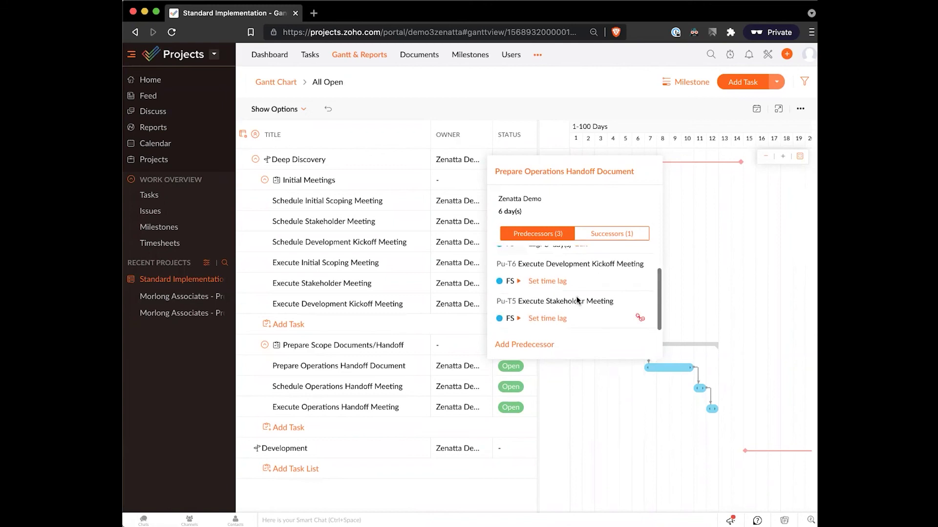
click(562, 318)
text(2)
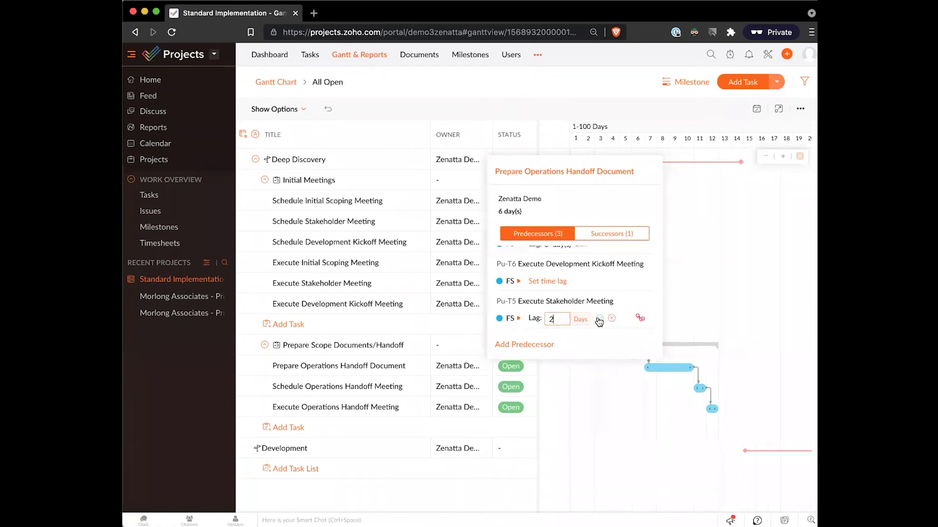
click(599, 318)
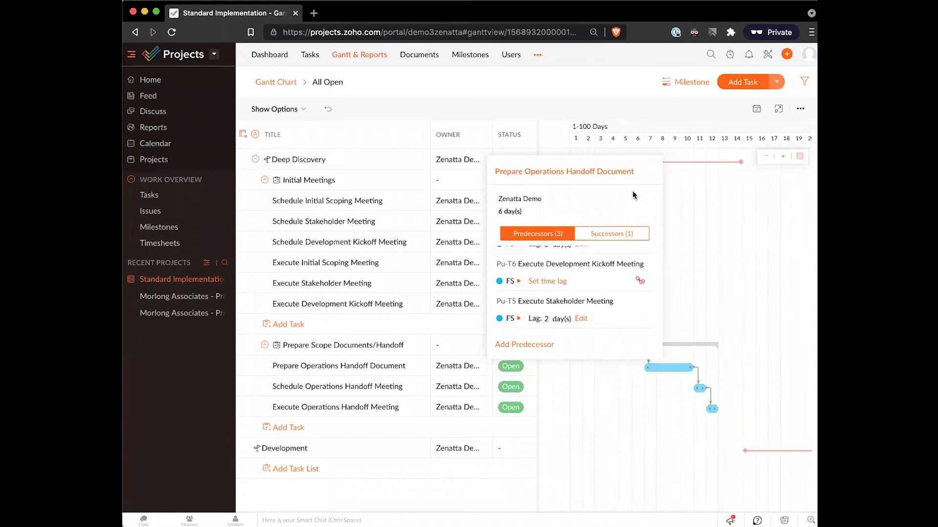
click(647, 126)
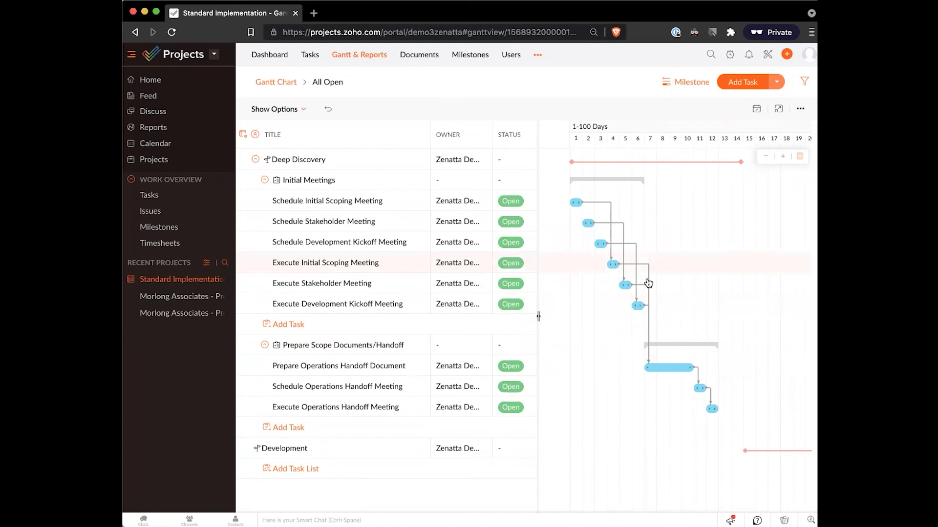
click(310, 56)
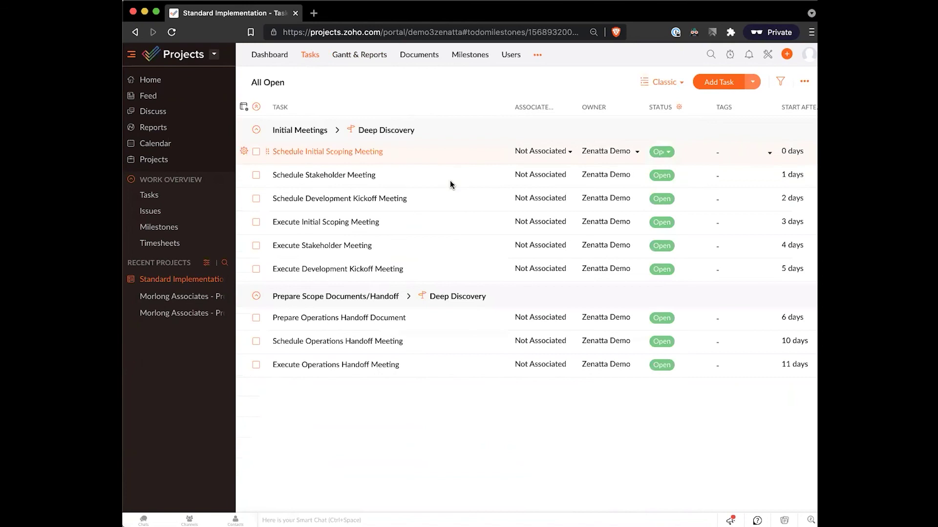
click(359, 58)
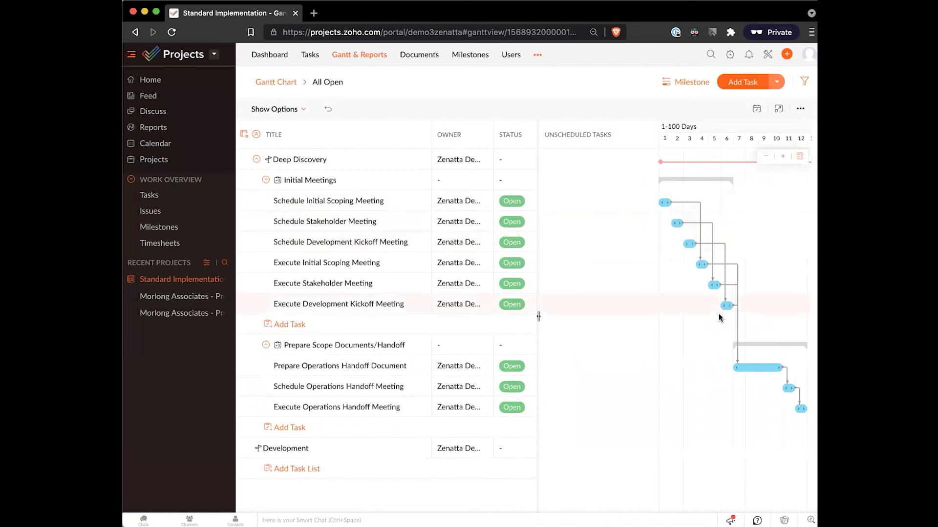
scroll(503, 237, right, 6)
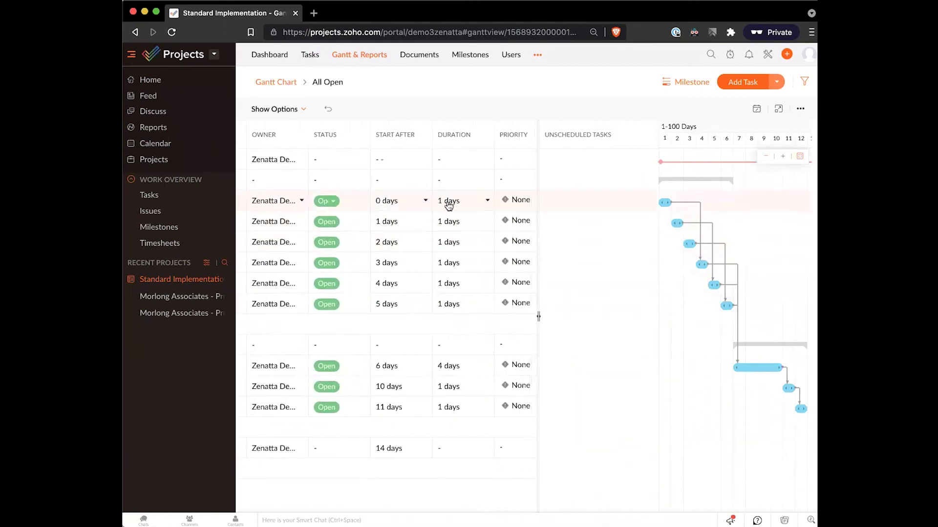
scroll(454, 205, right, 1)
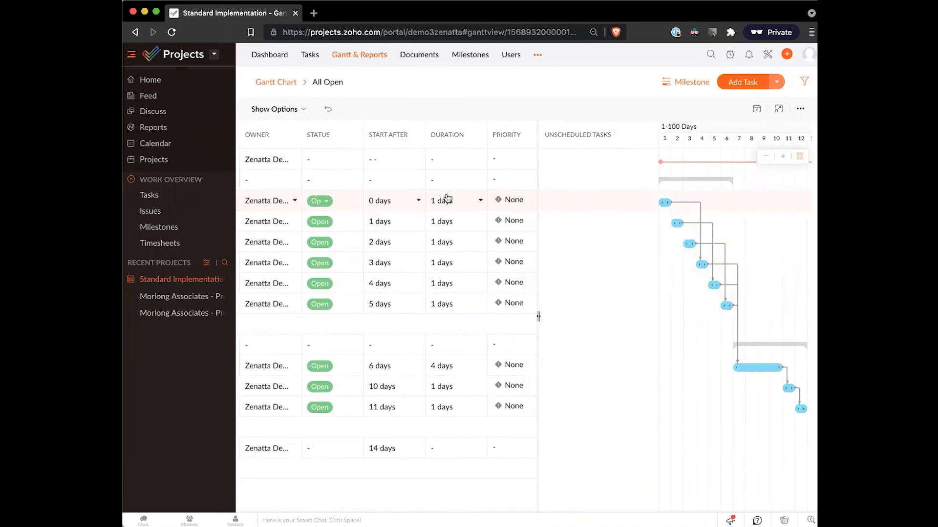
scroll(444, 199, right, 1)
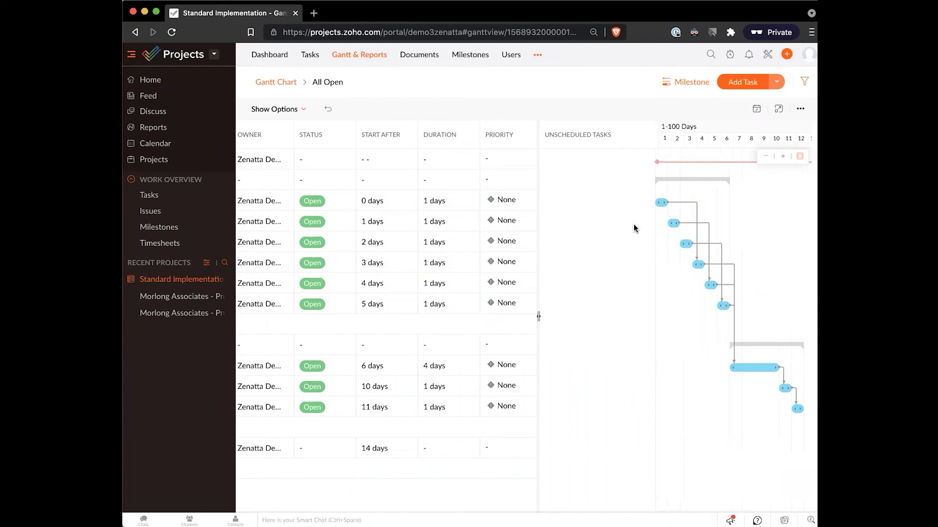
scroll(660, 244, right, 3)
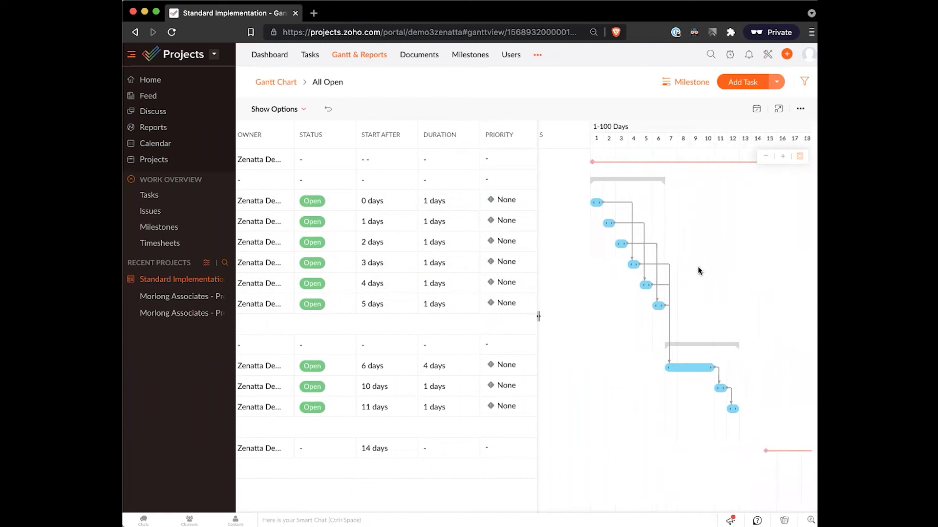
scroll(698, 271, right, 2)
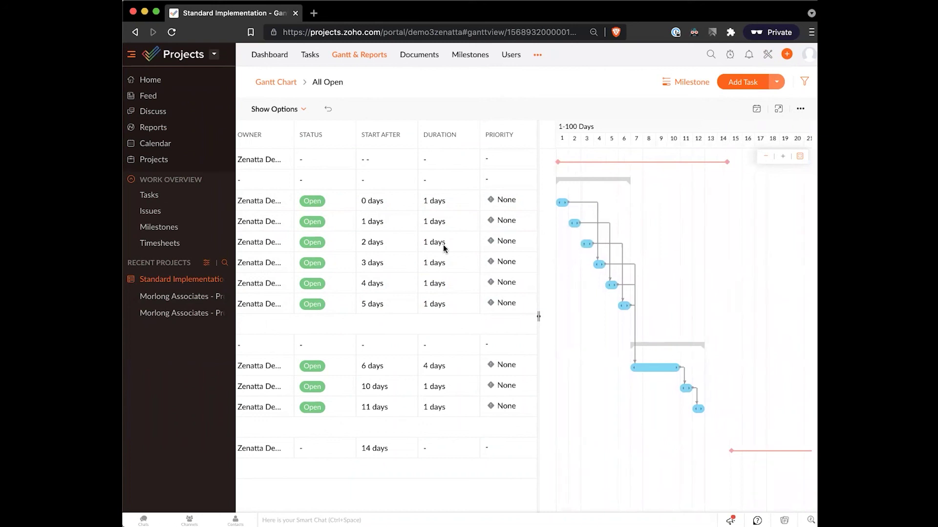
scroll(427, 250, left, 5)
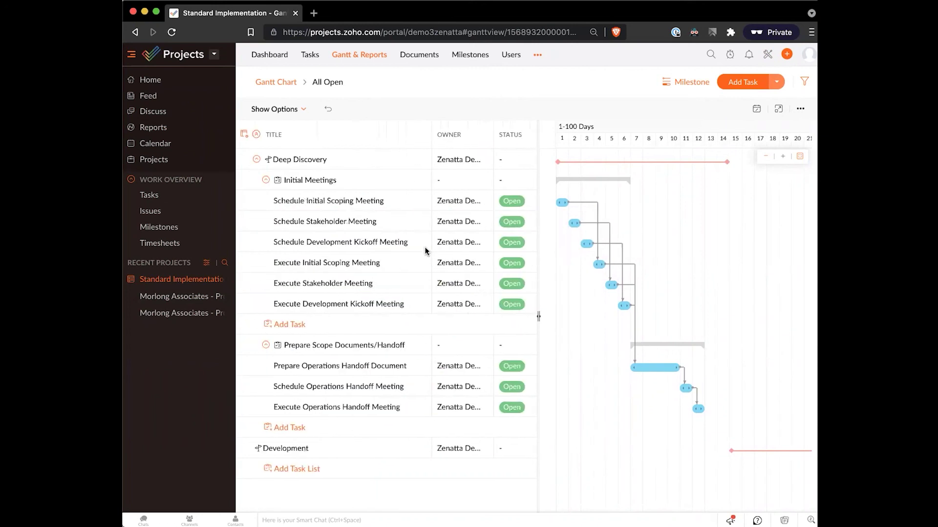